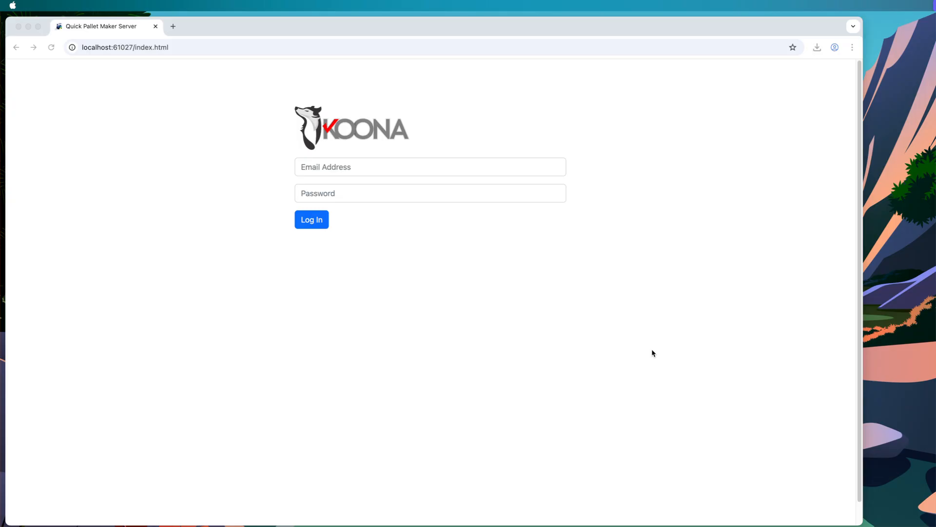
Log in to KOONA Quick Pallet Maker Server in Chrome with the account username and password
left_click(610, 101)
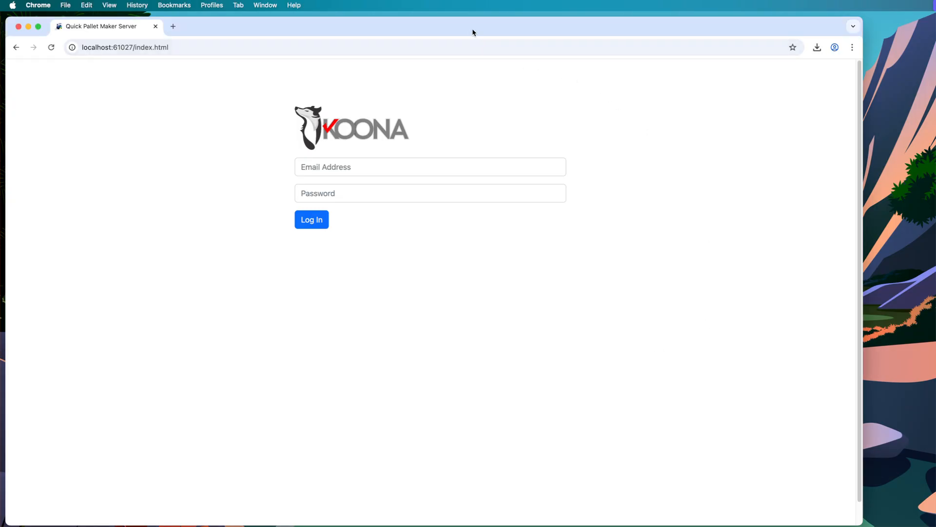
left_click_drag(472, 32, 473, 29)
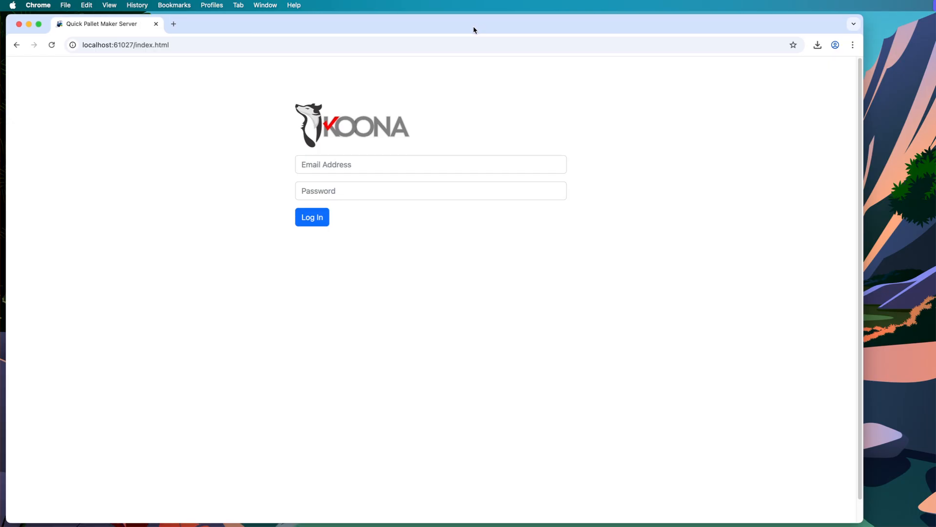
left_click(308, 165)
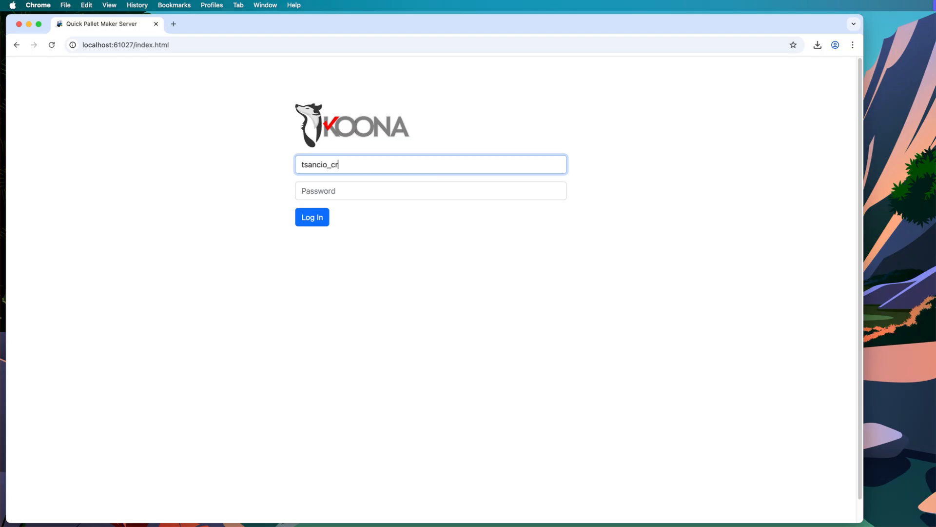
key("Tab")
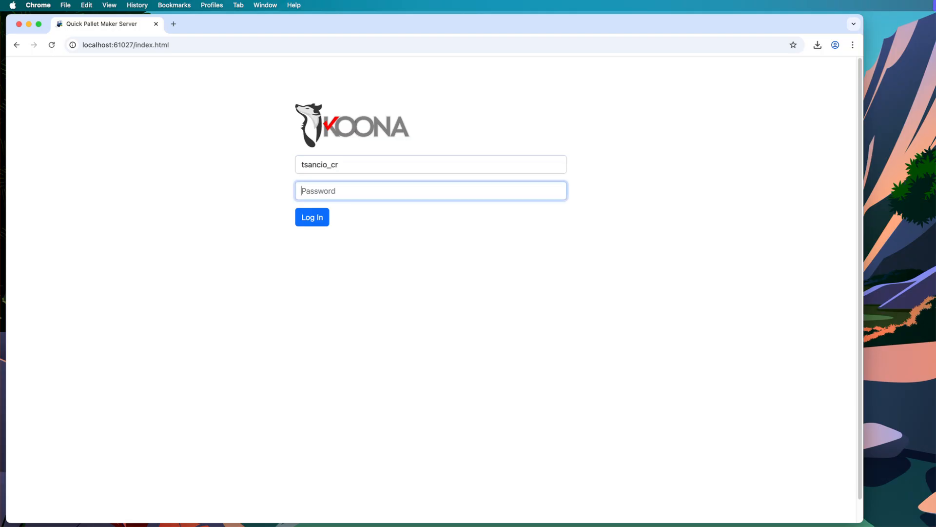
type("******")
key("Return")
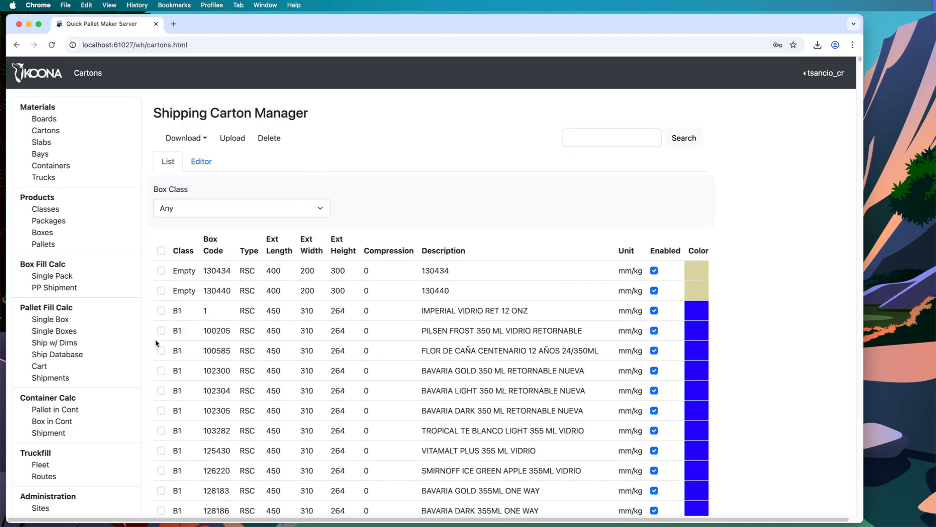
Open the Single Boxes pallet calculation page with TALL pallet constraints
left_click(62, 332)
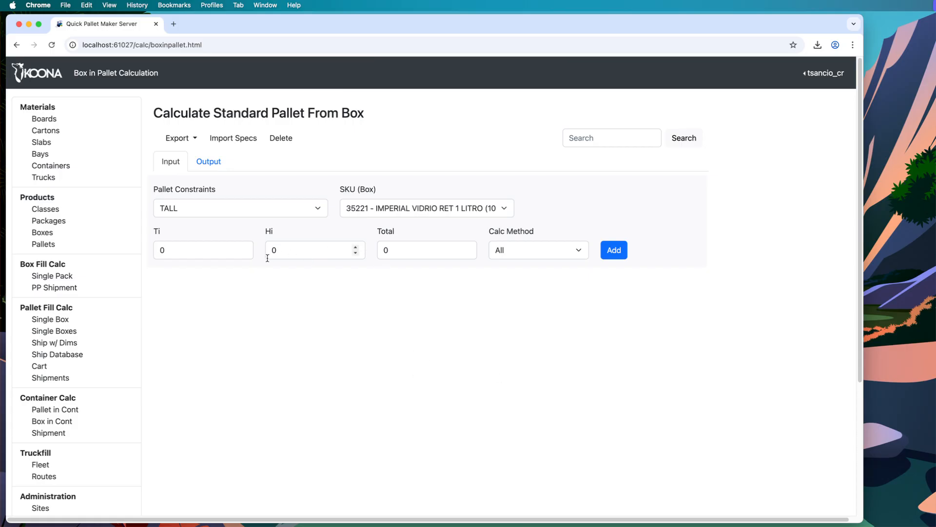
left_click(290, 209)
left_click(373, 368)
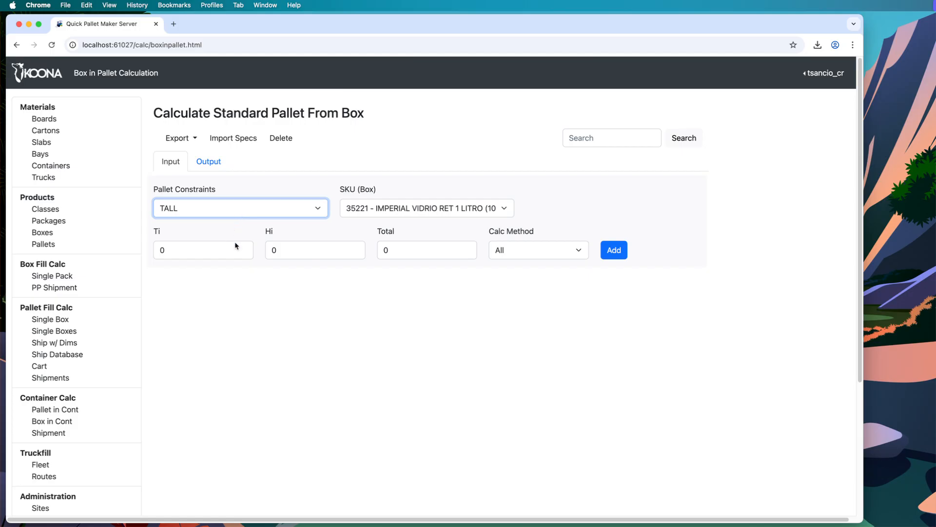
Select SKU 87794 ROCK ICE LATA 350 ML 3 PACK as the box
left_click(471, 207)
scroll(468, 338, "down", 10)
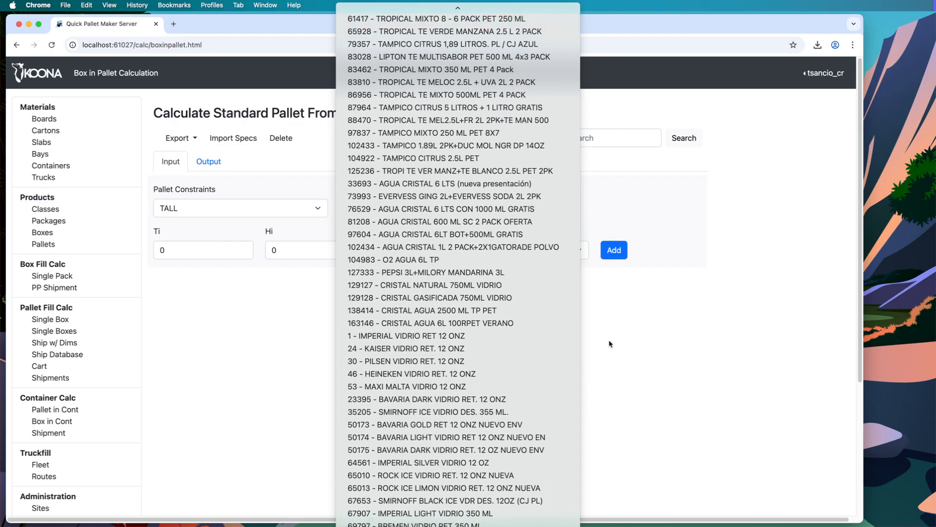
scroll(575, 385, "down", 7)
left_click(663, 326)
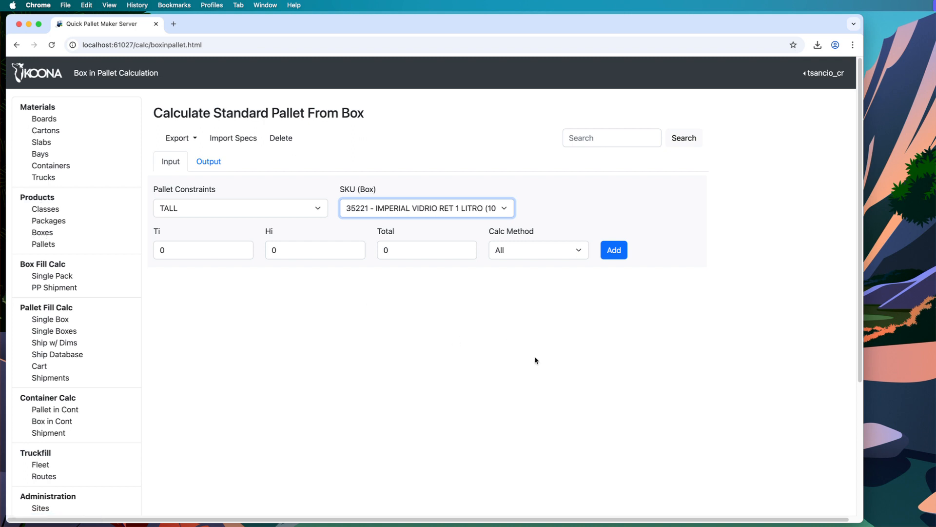
left_click(485, 336)
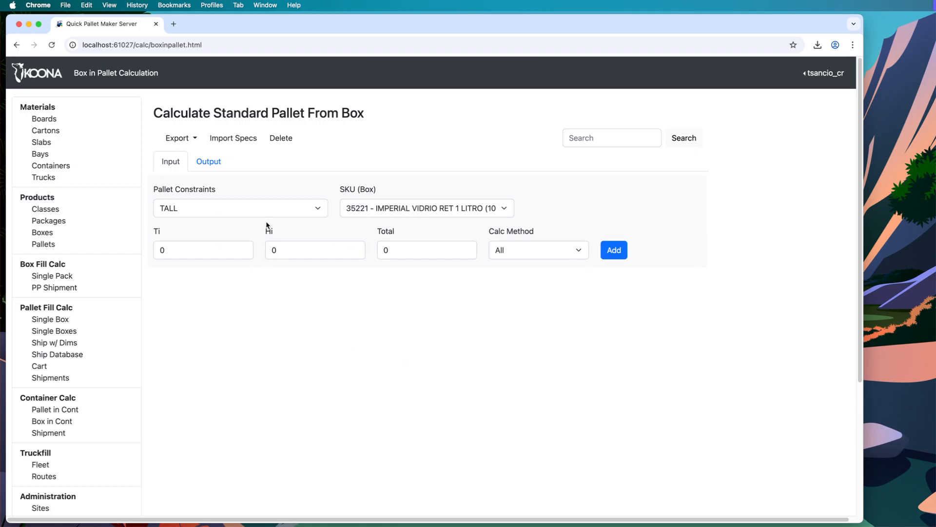
left_click(373, 210)
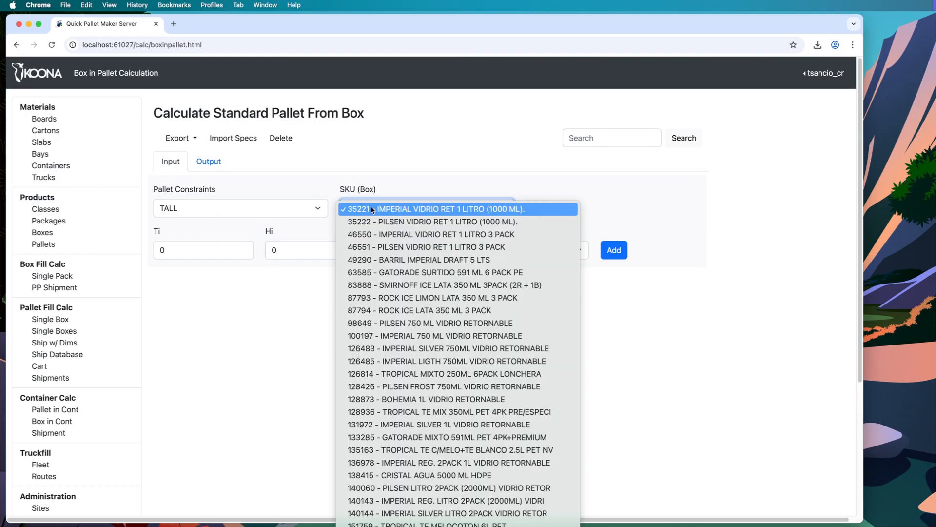
left_click(388, 315)
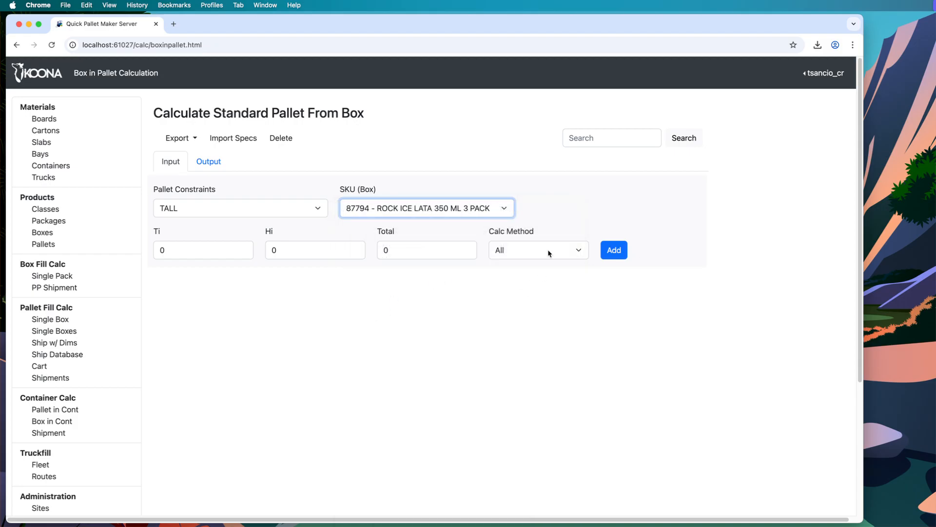
Add the TALL entry for box 87794 with Calc Method left on All (patterns 1,2,10)
left_click(617, 249)
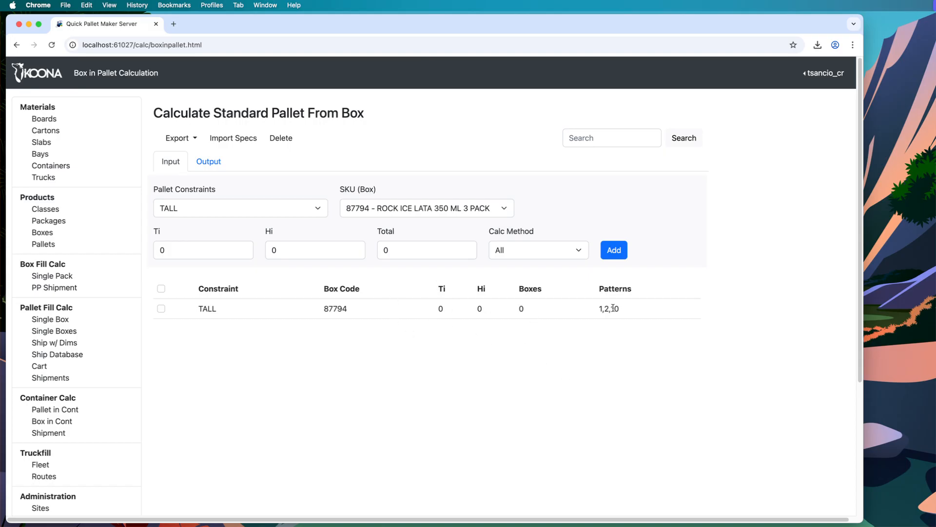
left_click(558, 251)
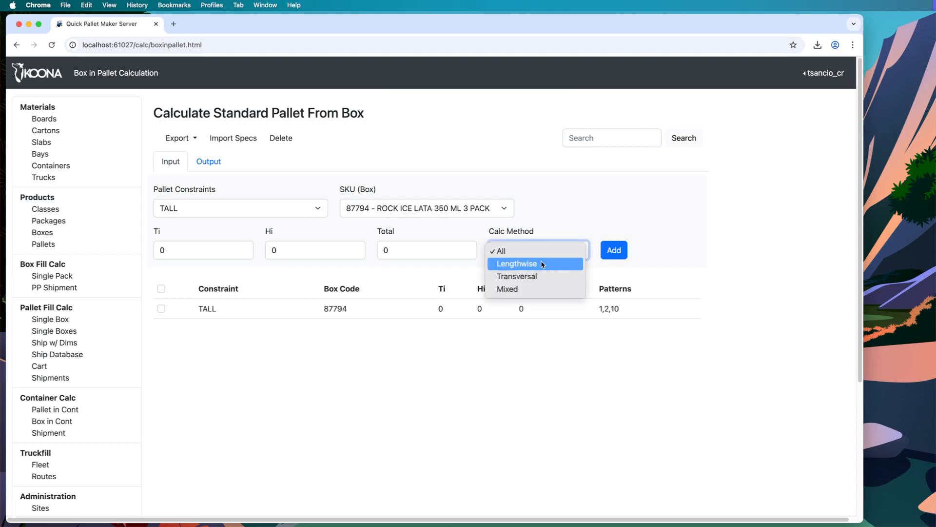
left_click(603, 379)
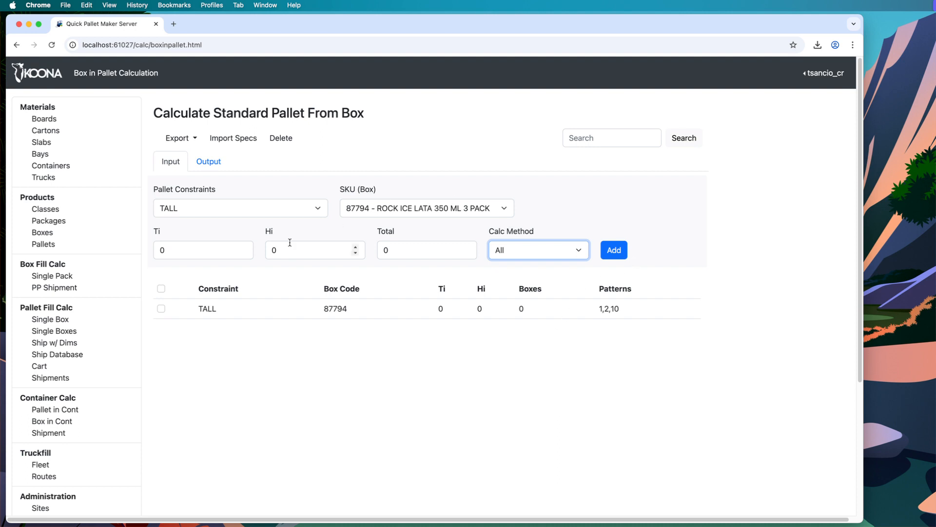
Calculate the three 6×5, 30-box TALL pallets for box 87794, then return to Input
left_click(210, 161)
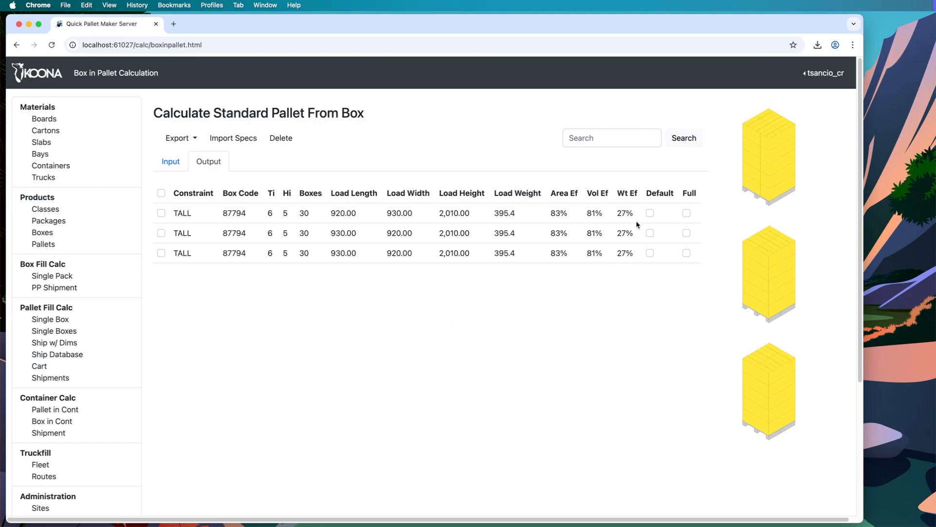
left_click(173, 165)
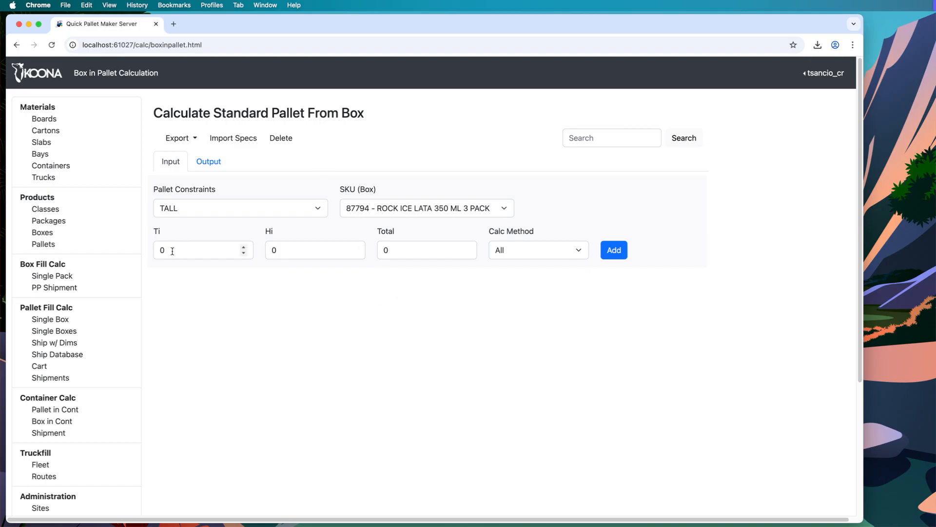
Add a box 87794 entry with Ti 5, Hi 5 and Total 25
left_click_drag(175, 249, 147, 250)
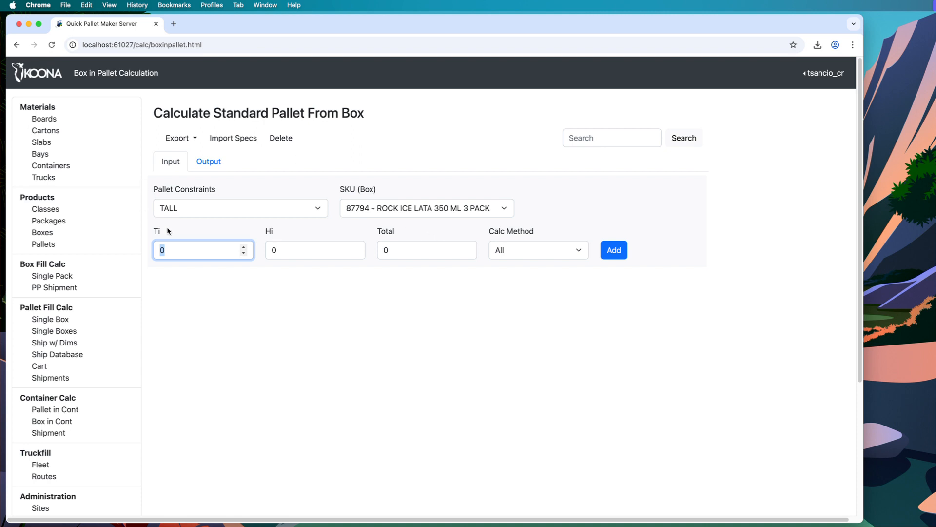
left_click_drag(174, 248, 155, 249)
type("5")
left_click(286, 250)
left_click_drag(286, 250, 269, 250)
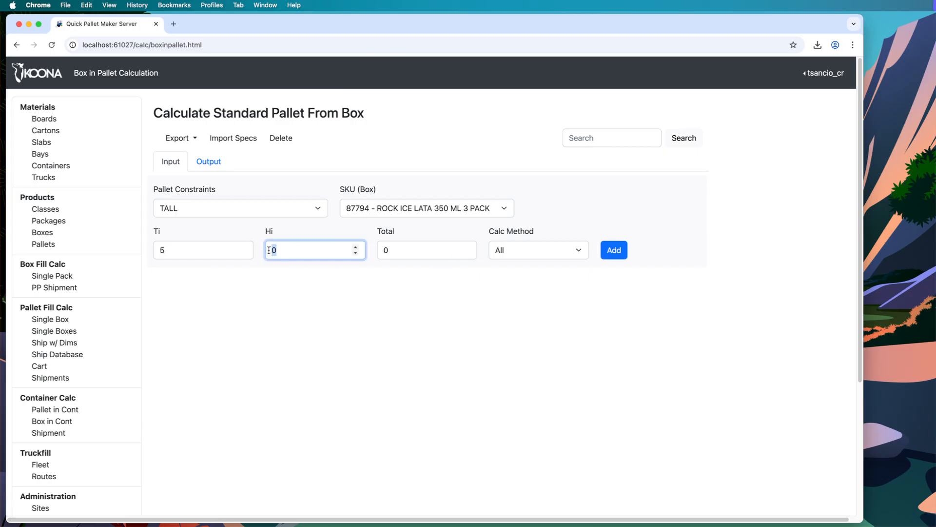
type("5")
key("Tab")
type("25")
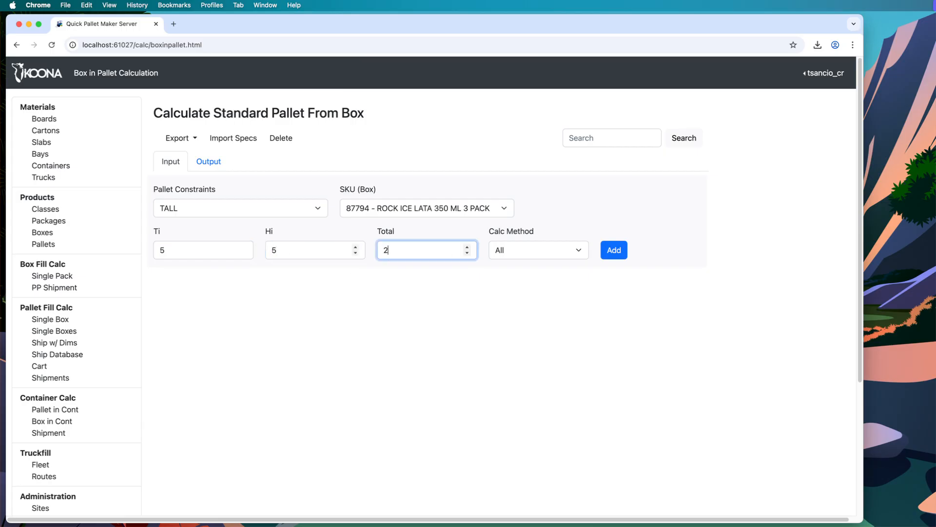
left_click(614, 250)
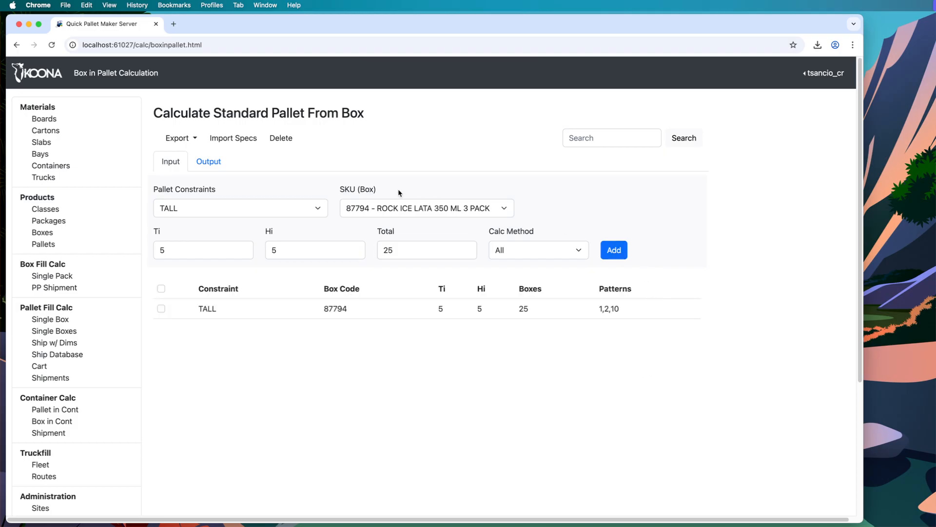
View the 5×5, 25-box TALL pallet result (920×930×2,010, weight 329.5), then return to Input
left_click(217, 163)
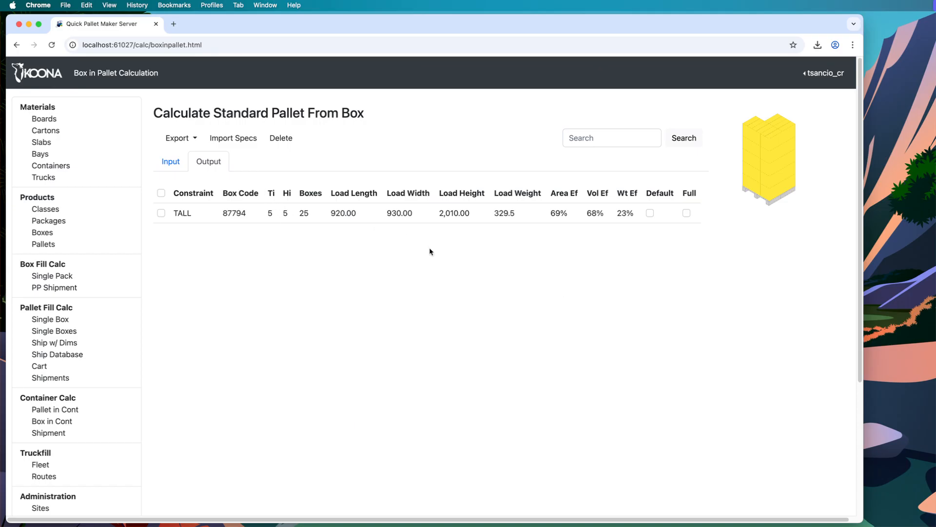
left_click(171, 159)
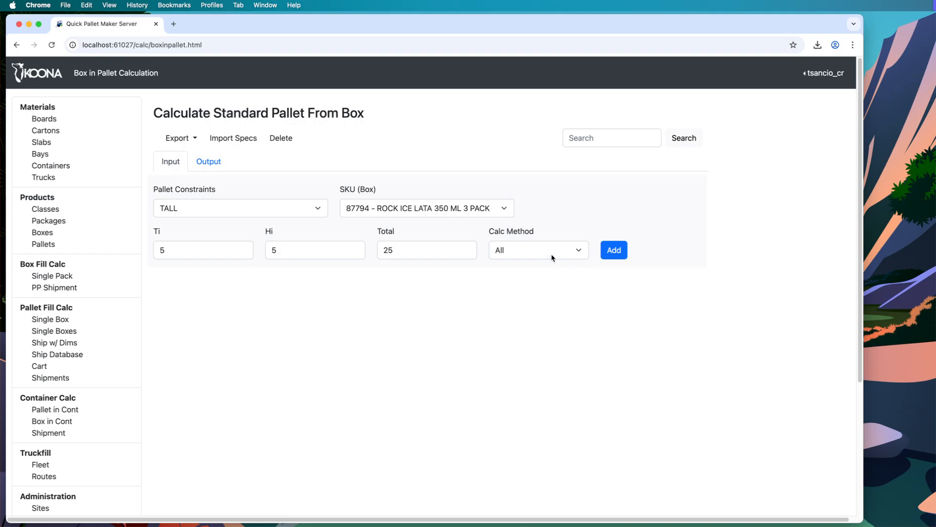
key("super+Tab")
key("super+Tab")
key("super+Tab")
key("super+Tab")
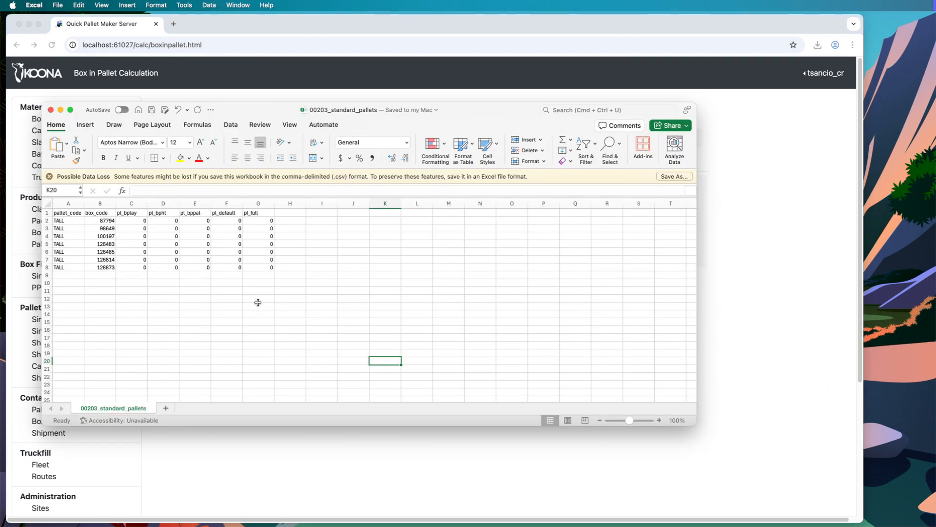
key("ctrl+Home")
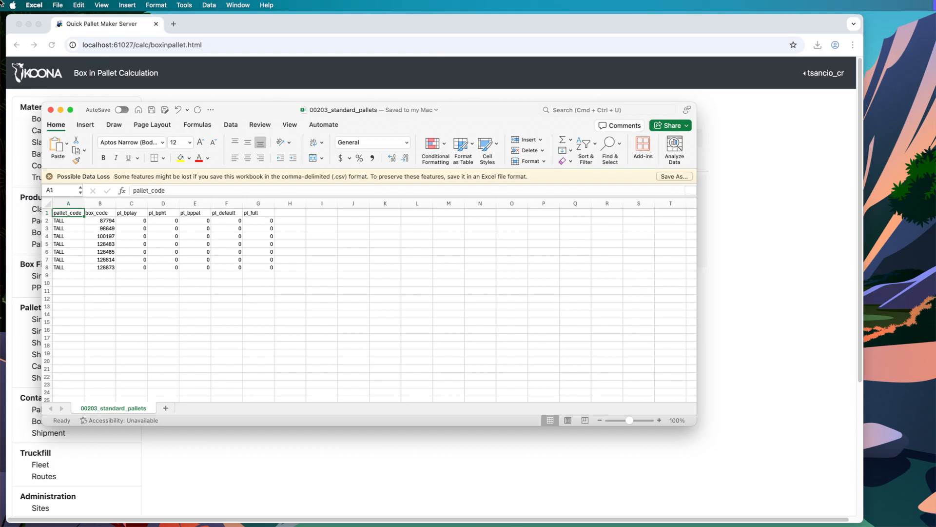
left_click_drag(467, 107, 715, 127)
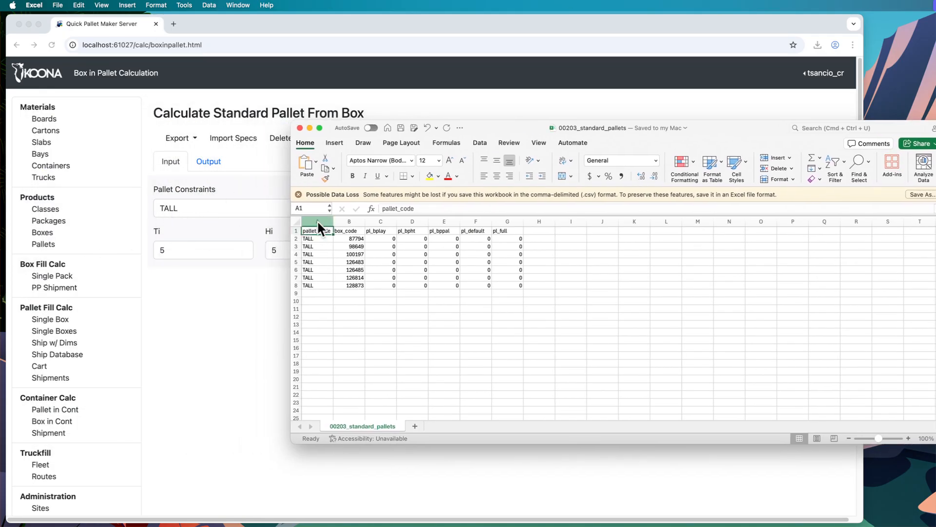
key("Right")
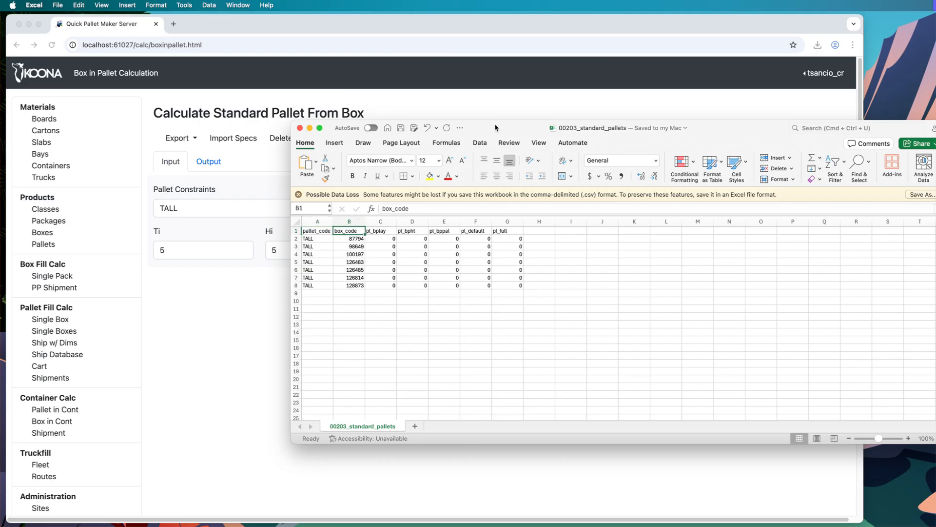
left_click_drag(495, 127, 441, 153)
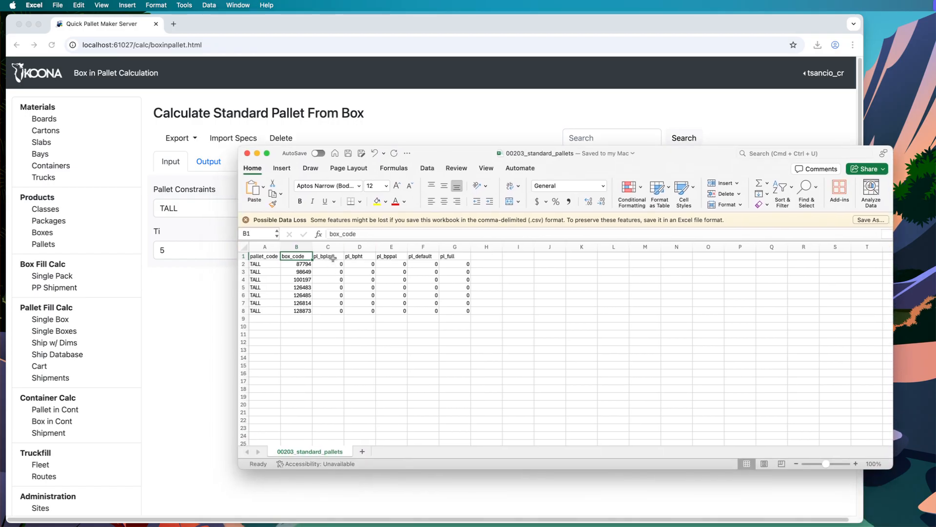
left_click(333, 258)
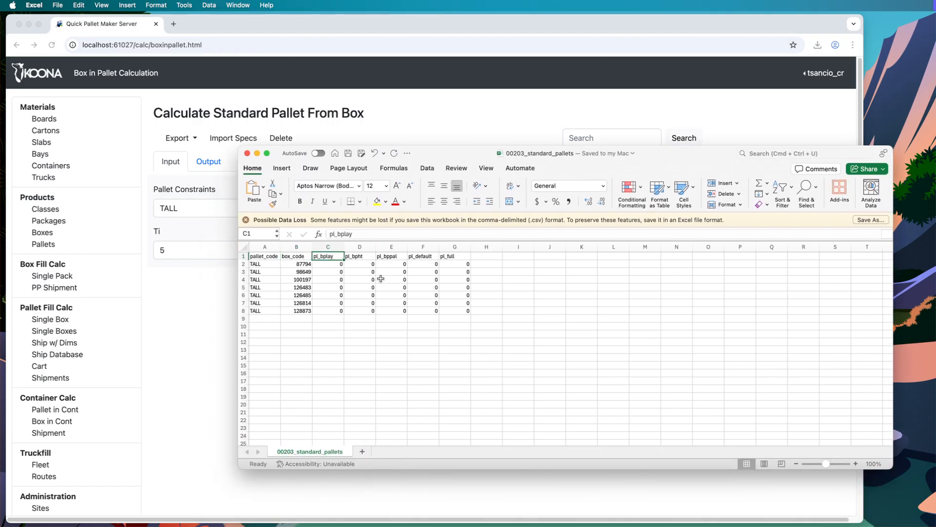
key("Right")
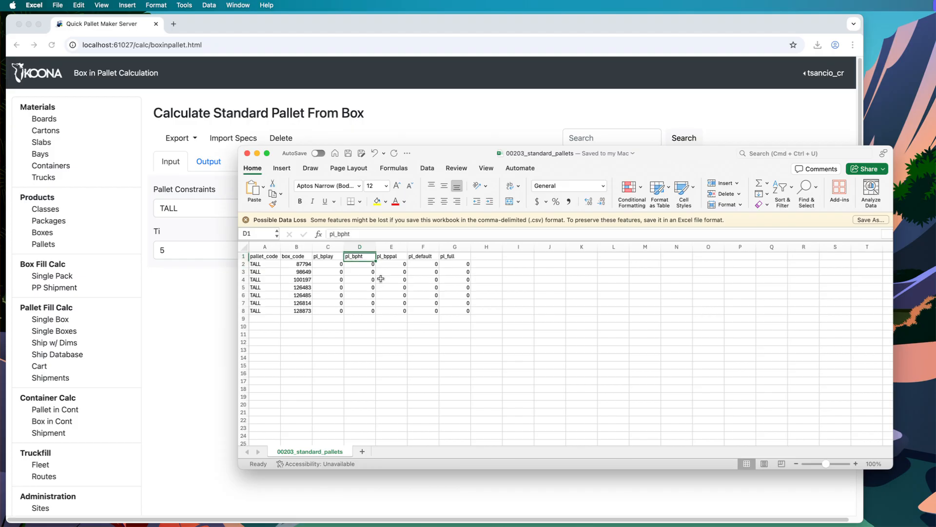
key("Right")
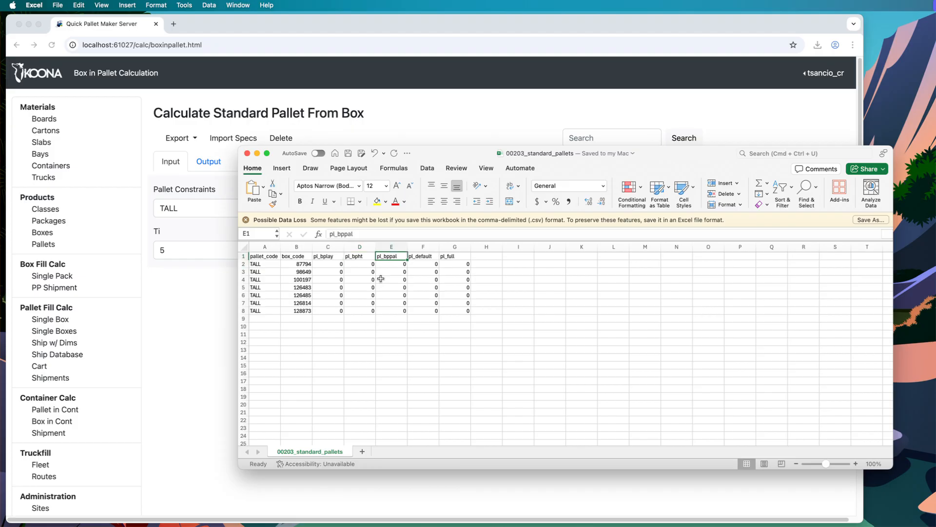
key("Down")
key("Left")
key("Left")
key("Left")
key("Right")
key("Right")
key("Right")
key("Right")
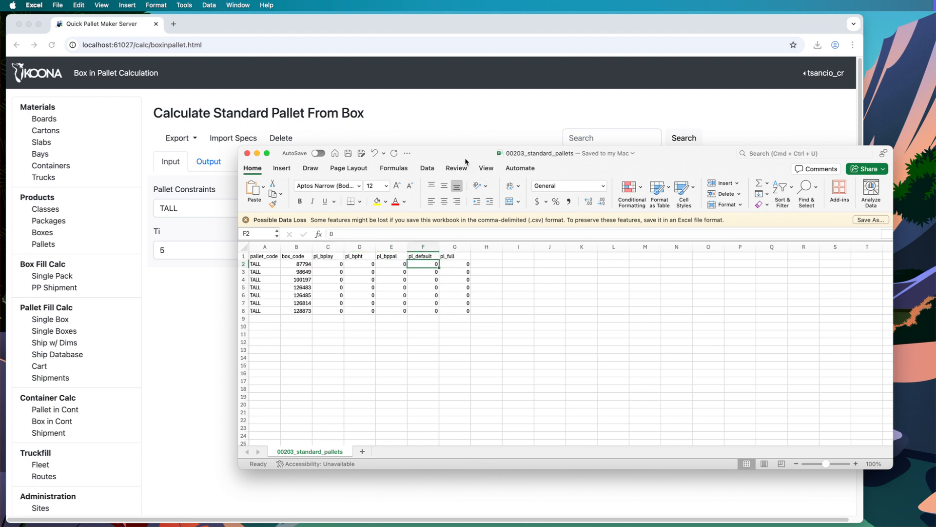
left_click_drag(466, 148, 397, 138)
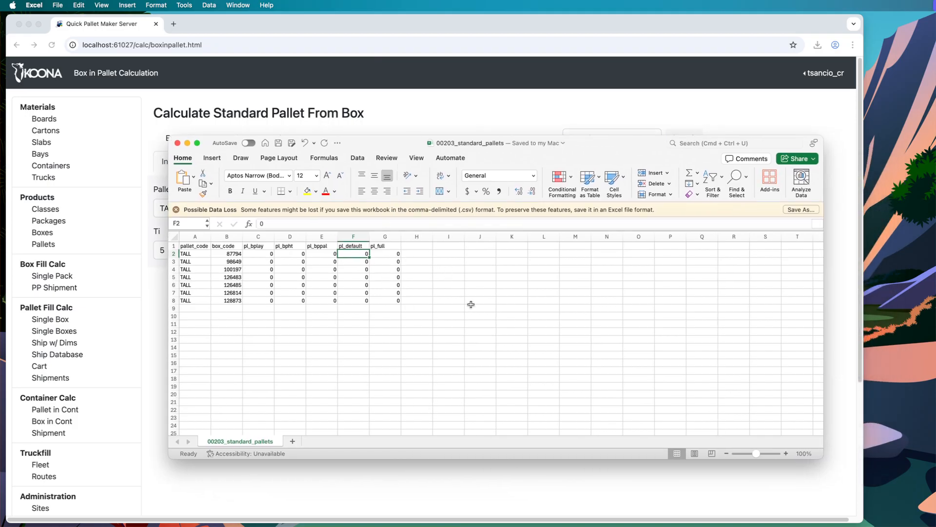
key("Right")
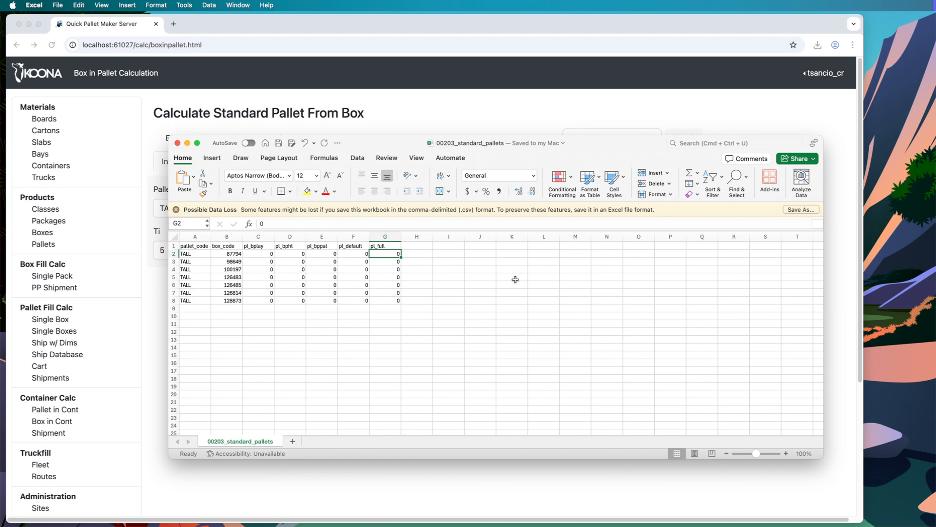
key("super+Tab")
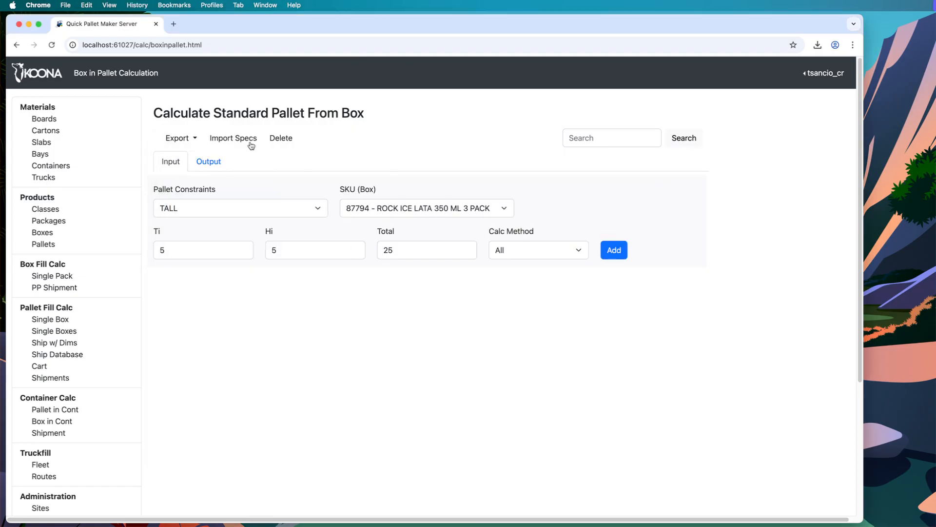
Import specs from 00203_standard_pallets.csv, loading seven TALL rows from 87794 to 128873
left_click(231, 140)
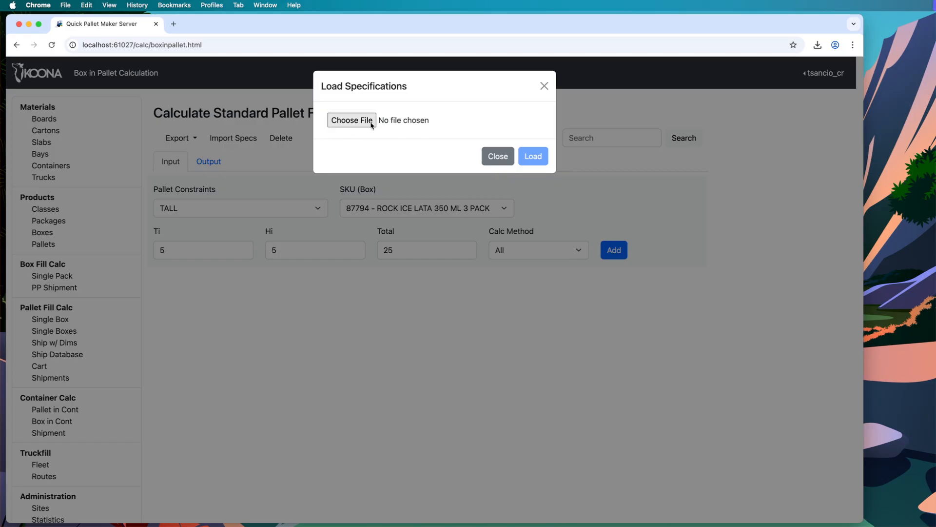
left_click(366, 124)
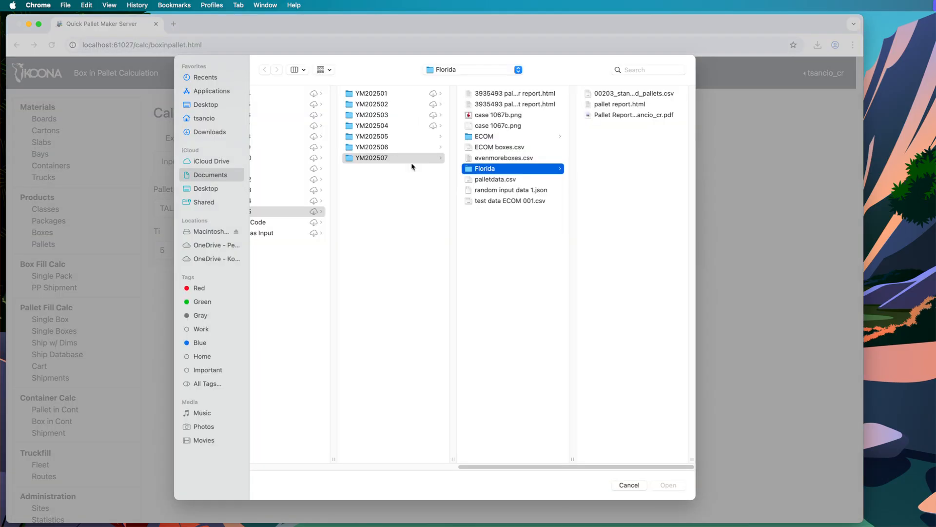
left_click(598, 95)
left_click(668, 485)
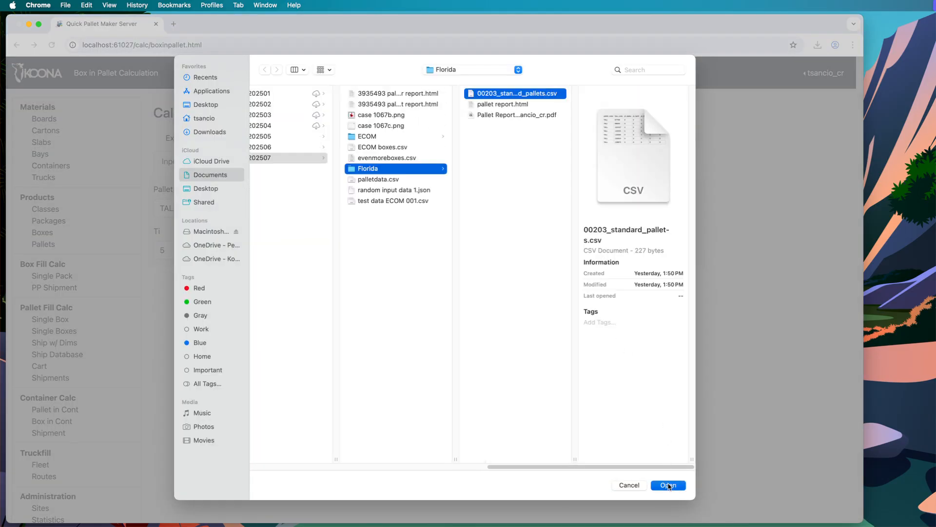
left_click(536, 155)
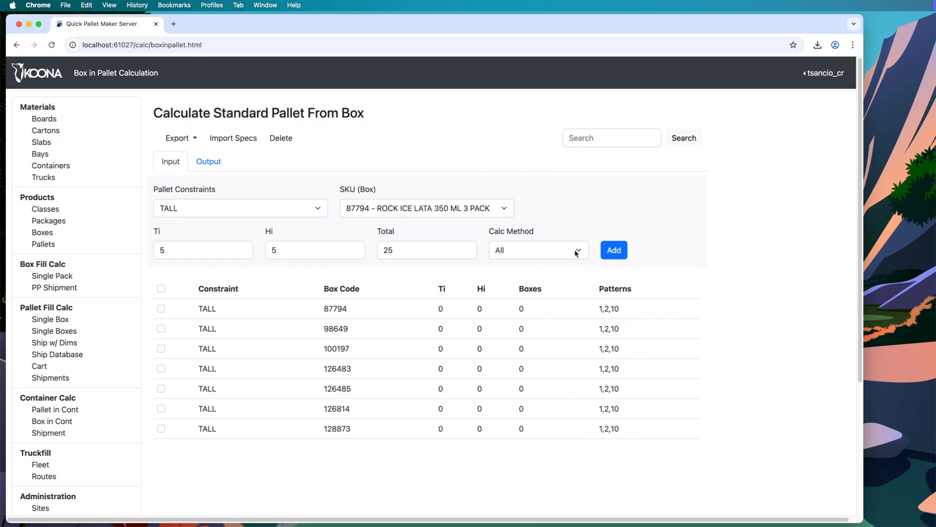
Delete all seven imported spec rows from the calculation list
left_click(536, 252)
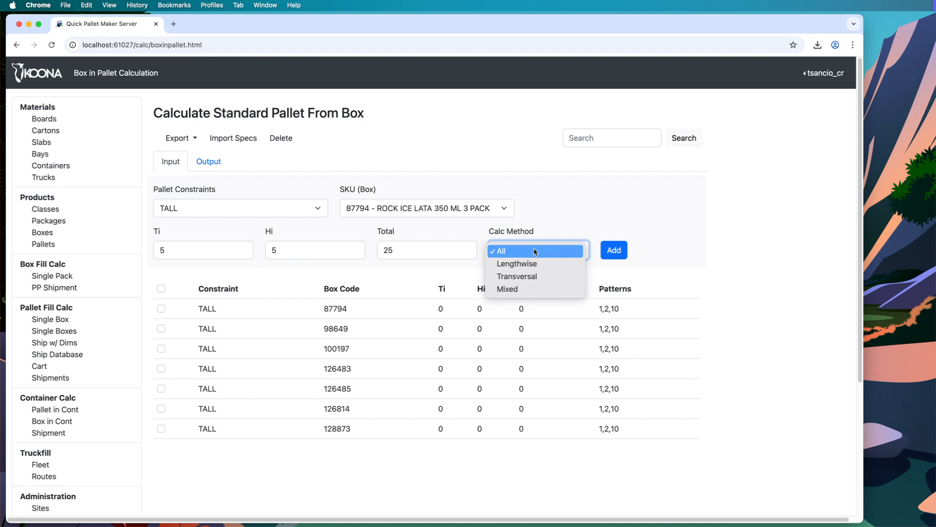
left_click(559, 211)
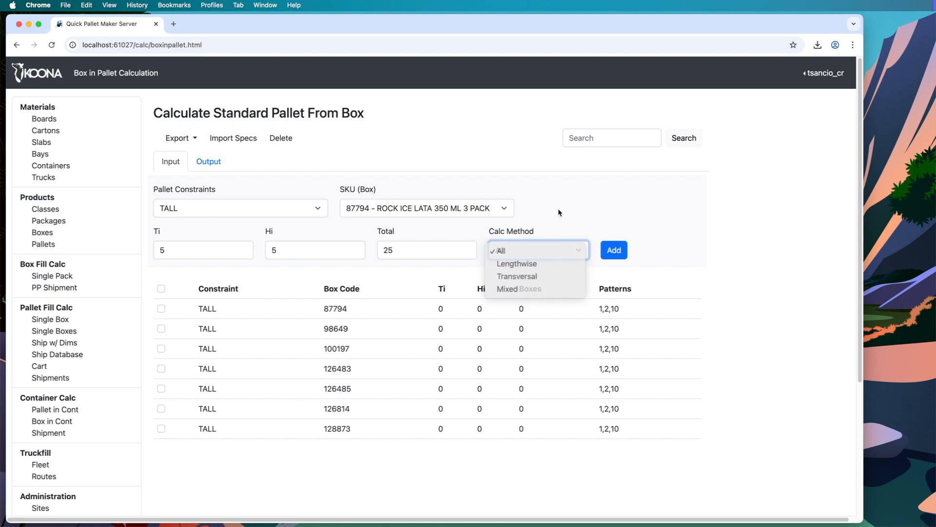
left_click(160, 289)
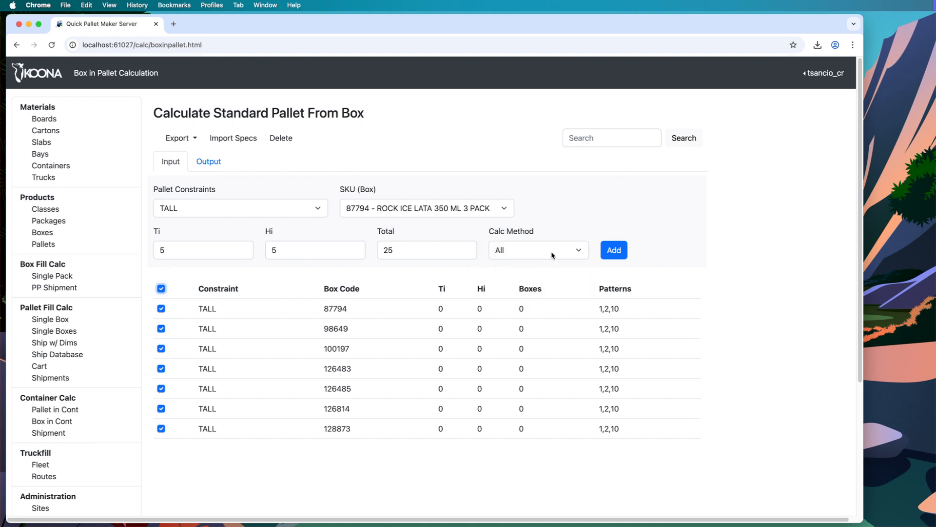
left_click(282, 140)
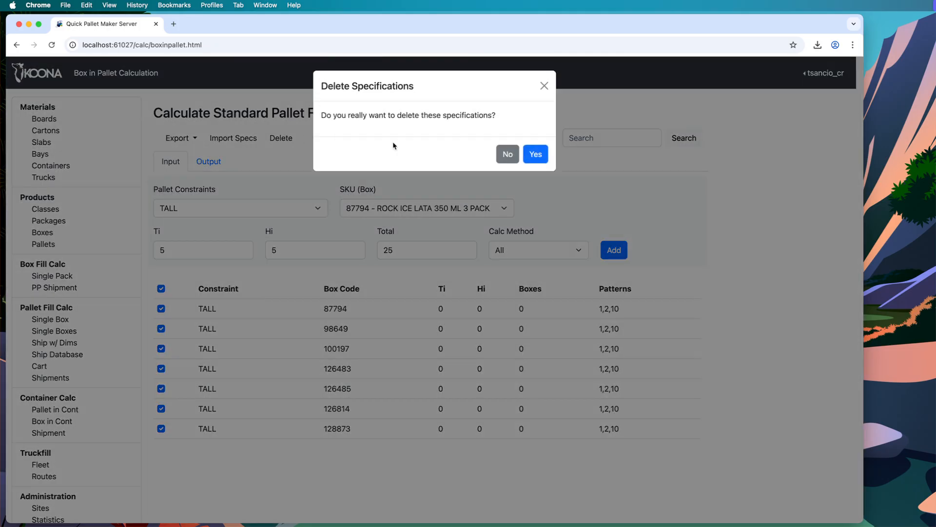
left_click(537, 154)
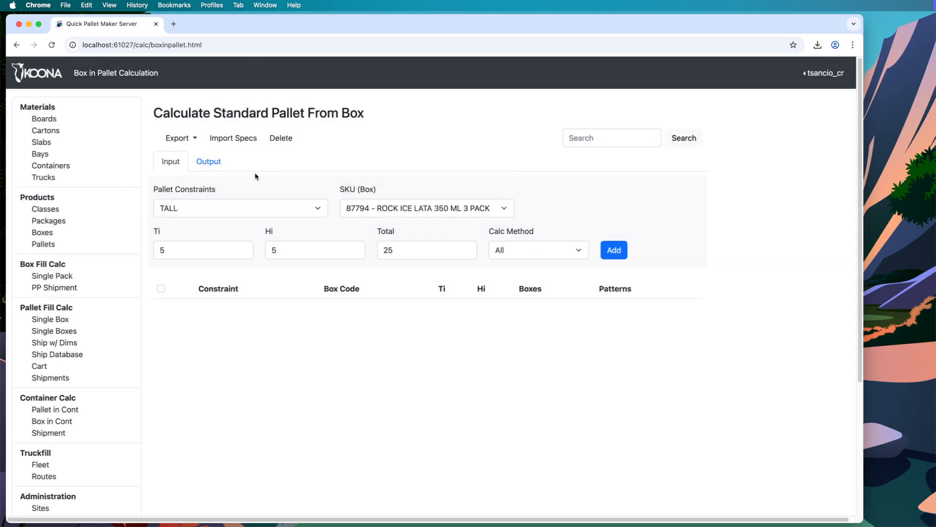
Set Calc Method to Mixed and re-import 00203_standard_pallets.csv, giving seven rows with pattern 10
left_click(522, 250)
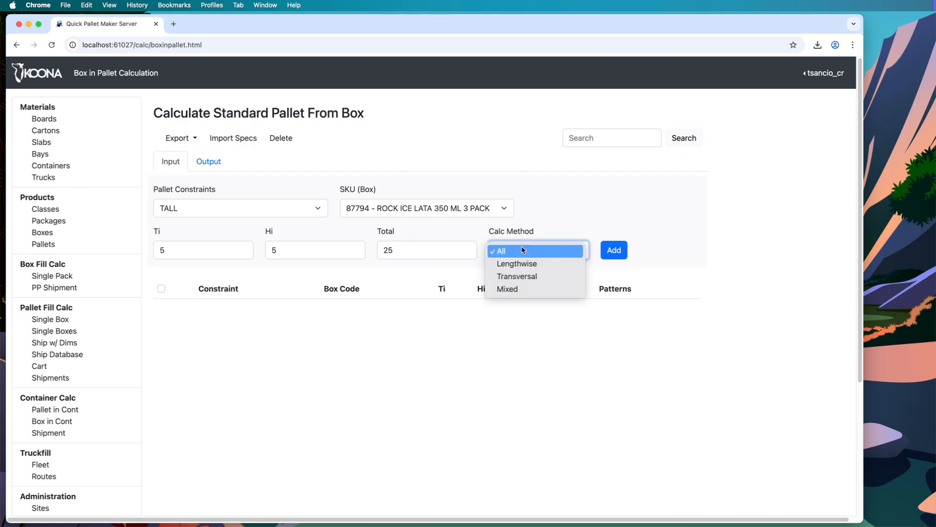
left_click(534, 290)
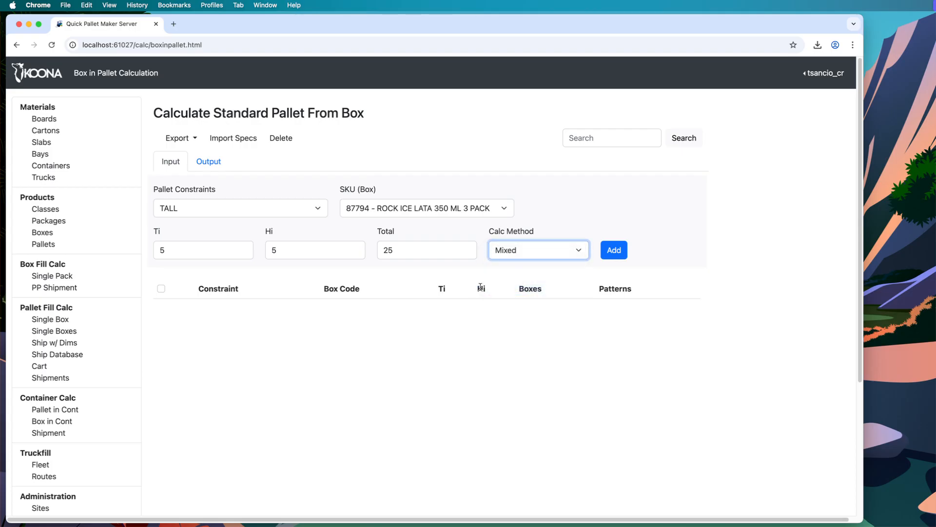
left_click(229, 140)
left_click(360, 124)
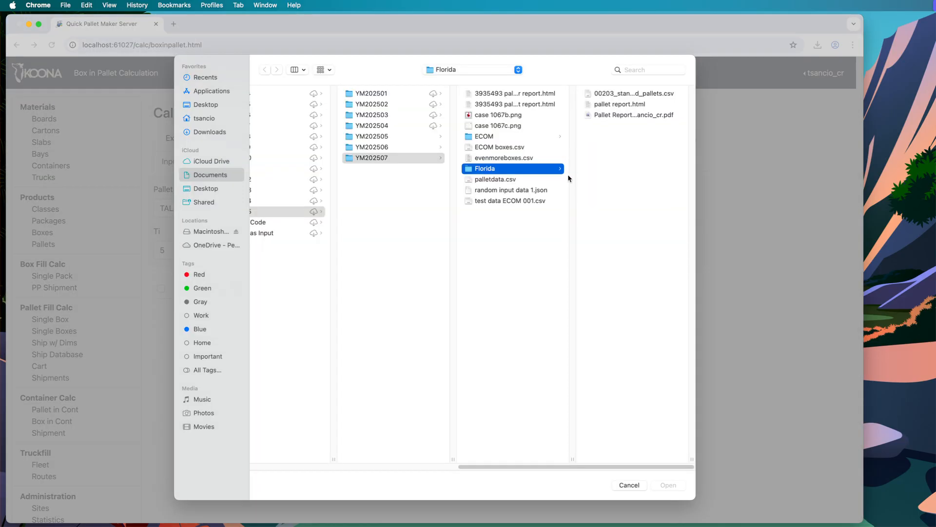
left_click(621, 93)
left_click(663, 485)
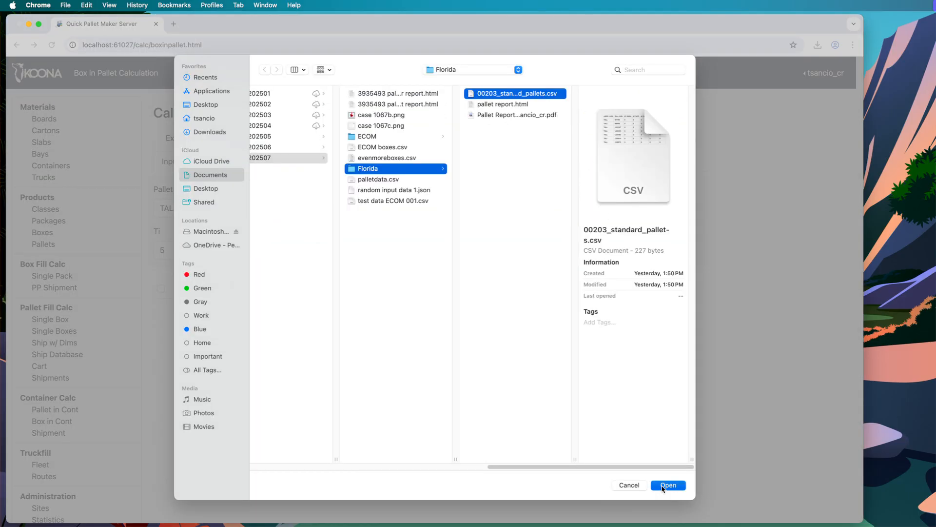
left_click(536, 157)
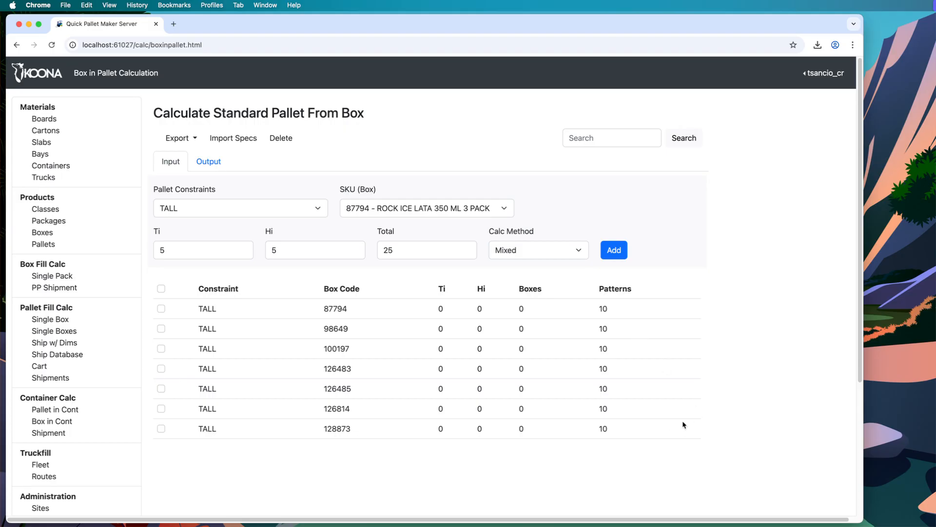
Calculate and review seven 6×5, 30-box pallets at 930×920×2,010, weighing 395.4 to 696.3
left_click(213, 163)
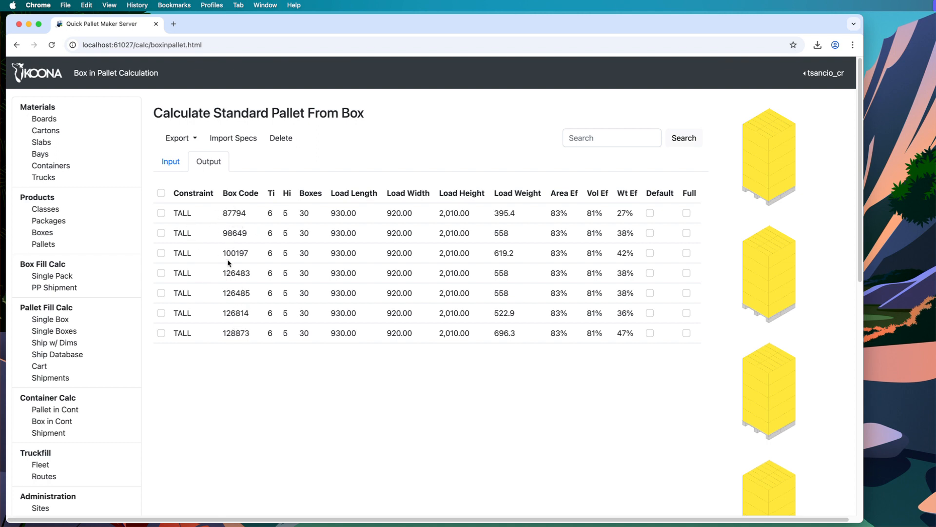
scroll(803, 288, "down", 10)
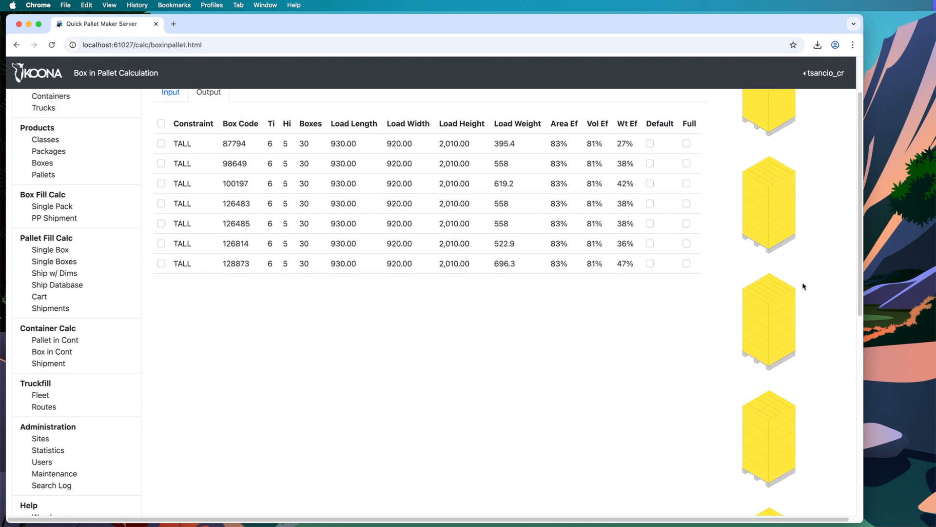
scroll(803, 286, "up", 10)
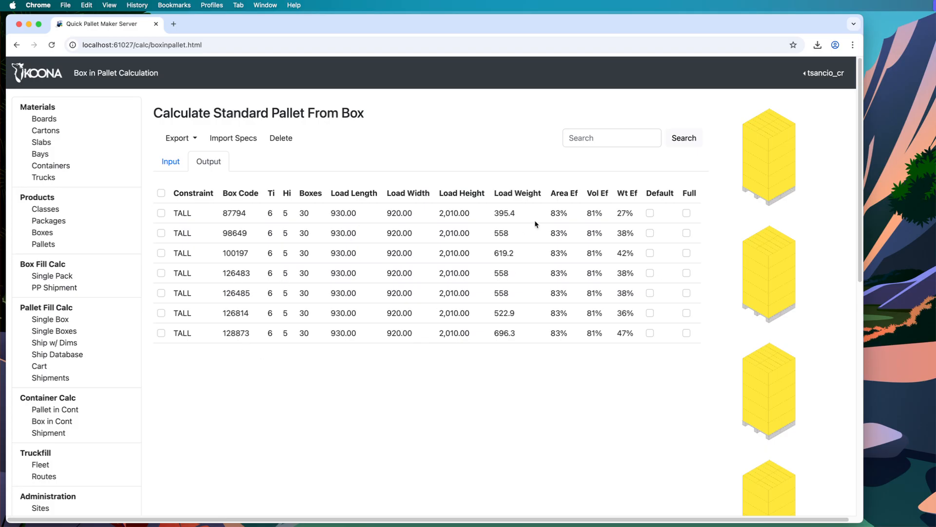
scroll(708, 330, "down", 7)
scroll(709, 330, "up", 10)
Export all seven results as a Pallet Report named 'pallet report 20250705' to Downloads
left_click(161, 193)
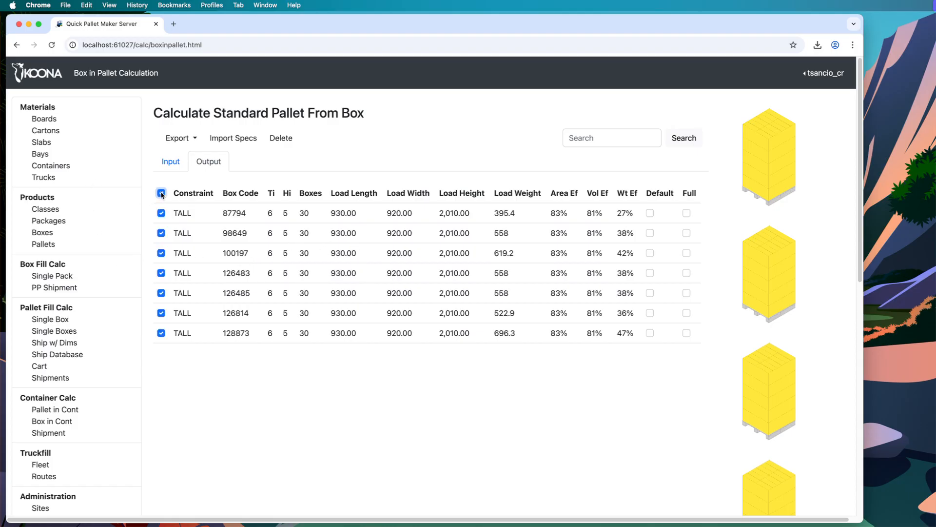
left_click(192, 138)
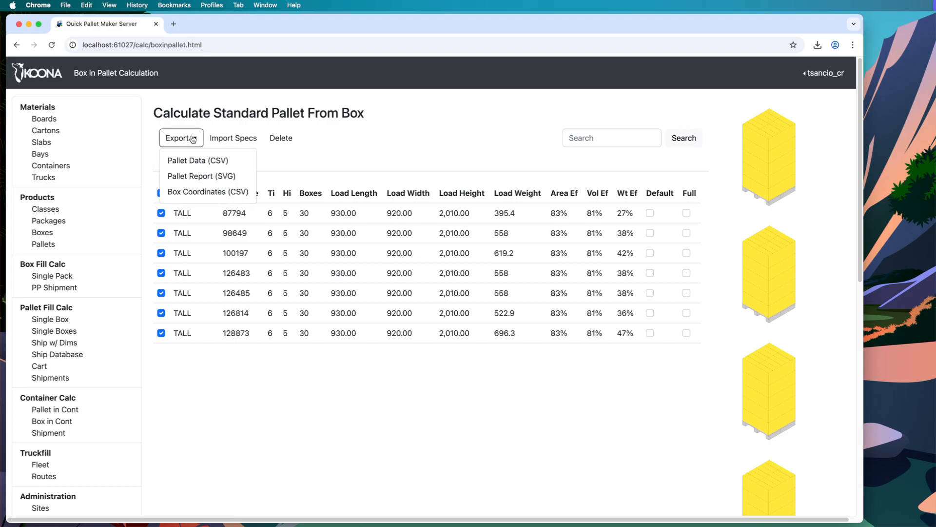
left_click(213, 177)
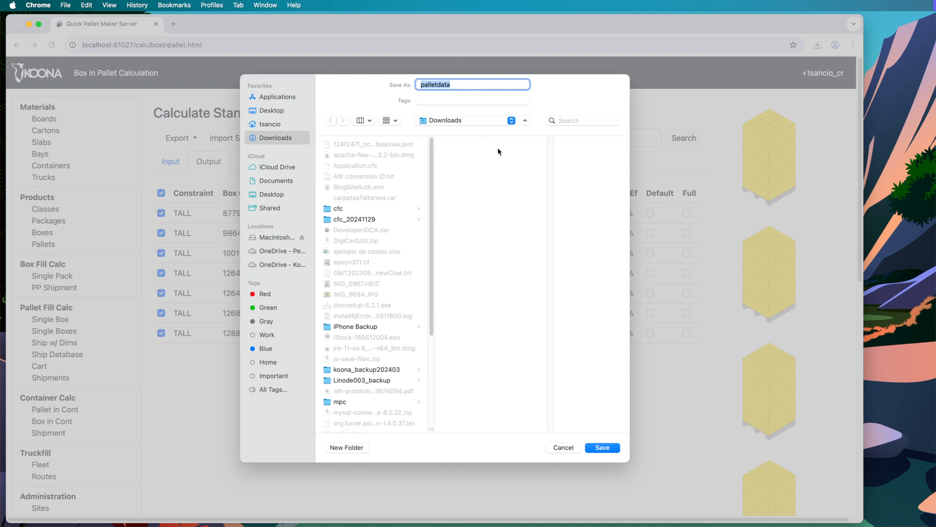
type("pallet report 20250705")
key("Return")
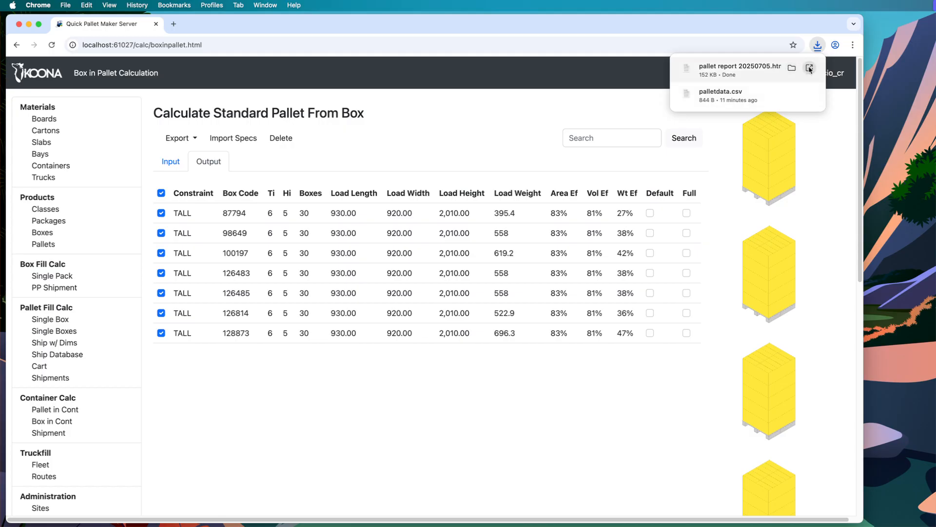
Open the downloaded pallet report and review its SKU 87794 shipper and 6×5, 30-shipper pallet-stack sections
left_click(809, 69)
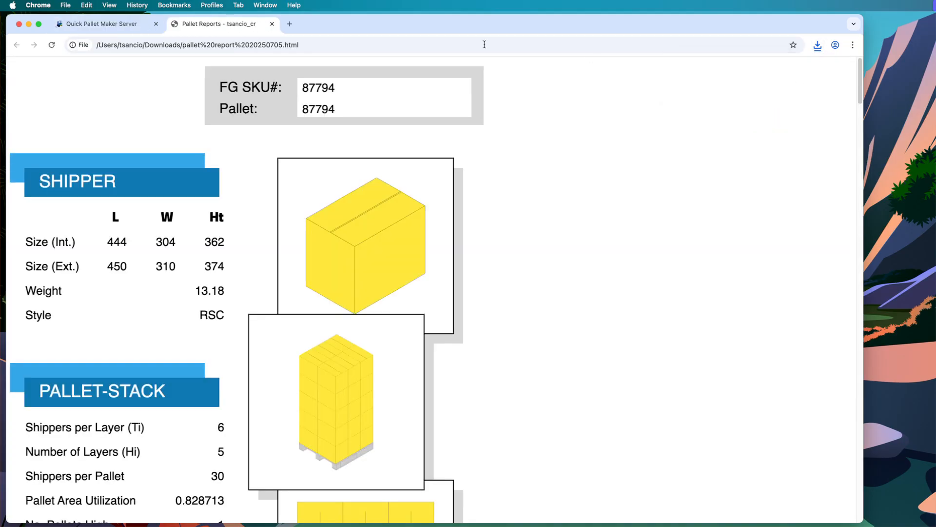
scroll(390, 241, "down", 2)
scroll(391, 245, "up", 2)
scroll(296, 272, "down", 3)
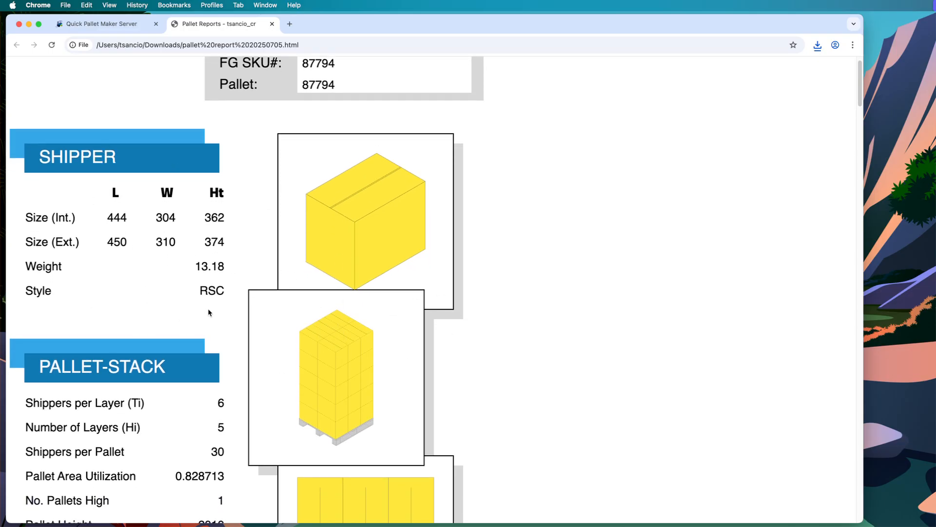
scroll(207, 312, "down", 3)
scroll(205, 288, "down", 7)
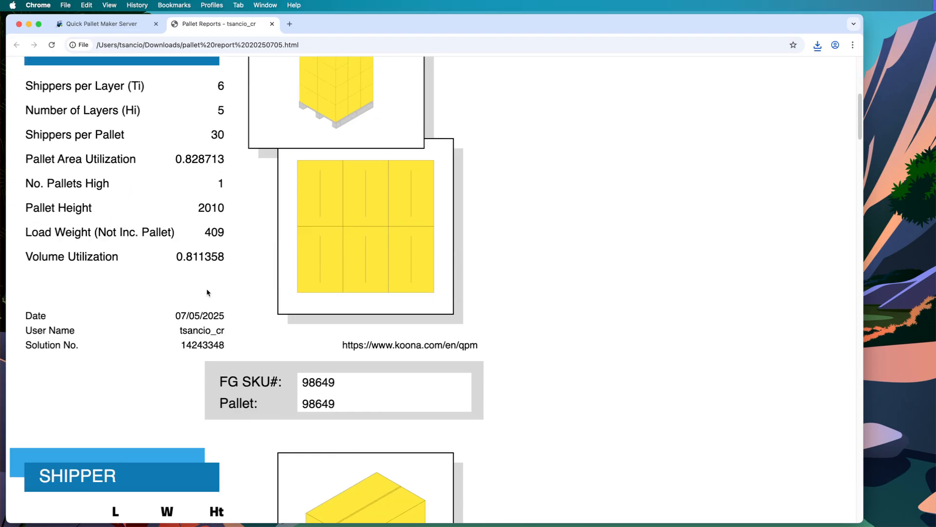
scroll(334, 120, "up", 6)
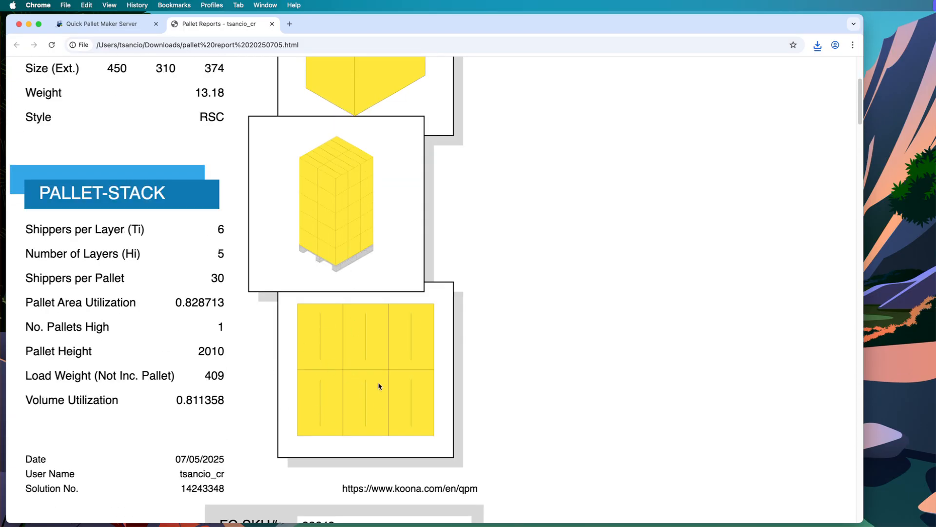
scroll(379, 384, "down", 20)
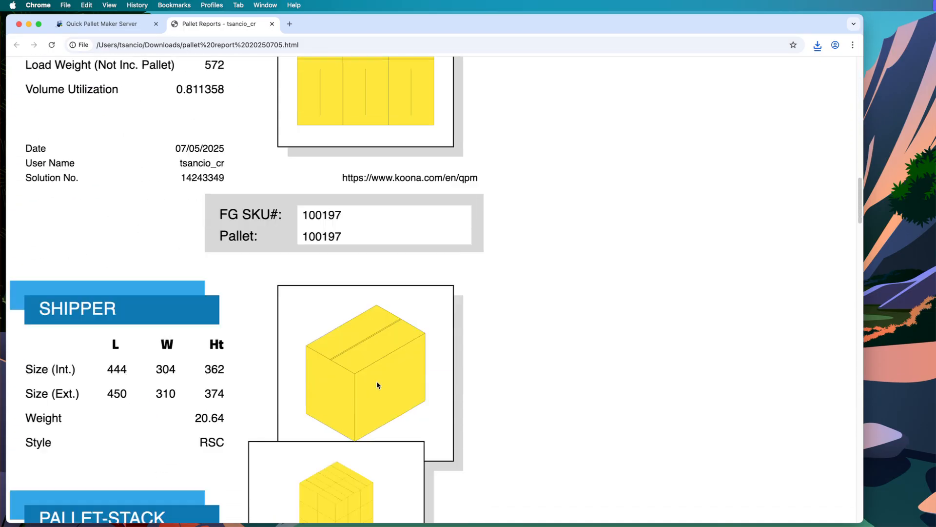
scroll(376, 381, "down", 9)
scroll(379, 377, "up", 20)
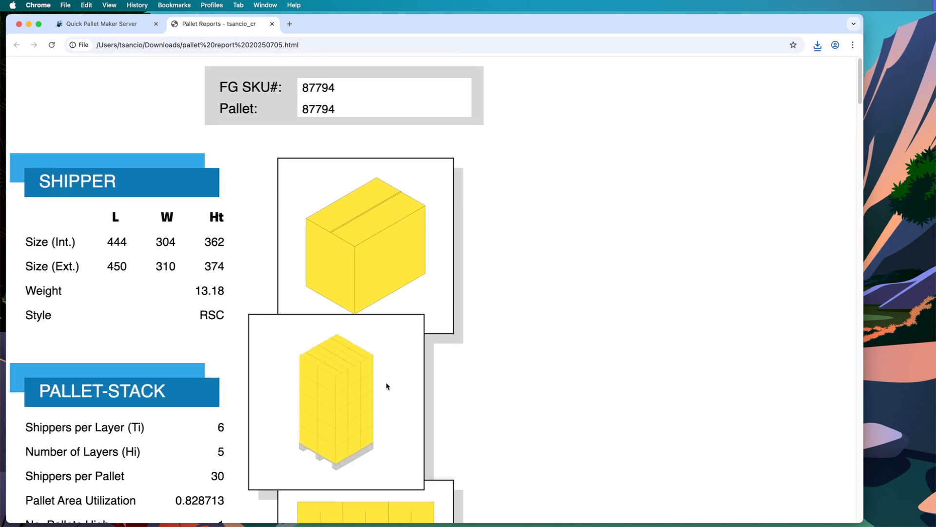
left_click(65, 4)
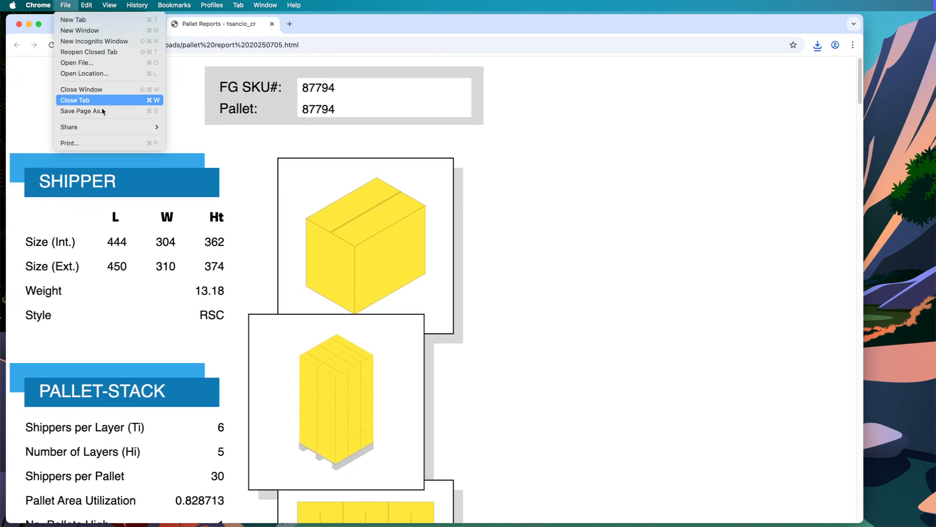
Print the pallet report with destination Save as PDF, previewing all 7 portrait pages
left_click(105, 143)
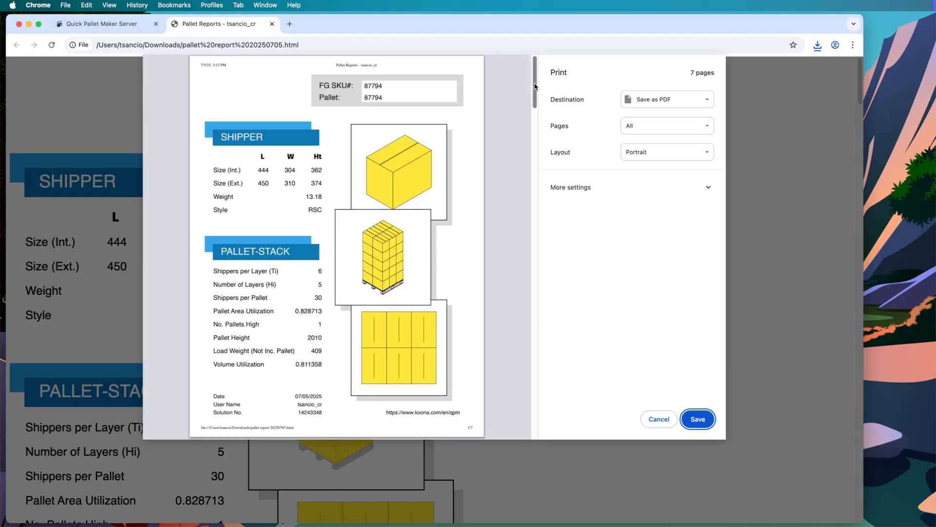
left_click_drag(535, 86, 539, 59)
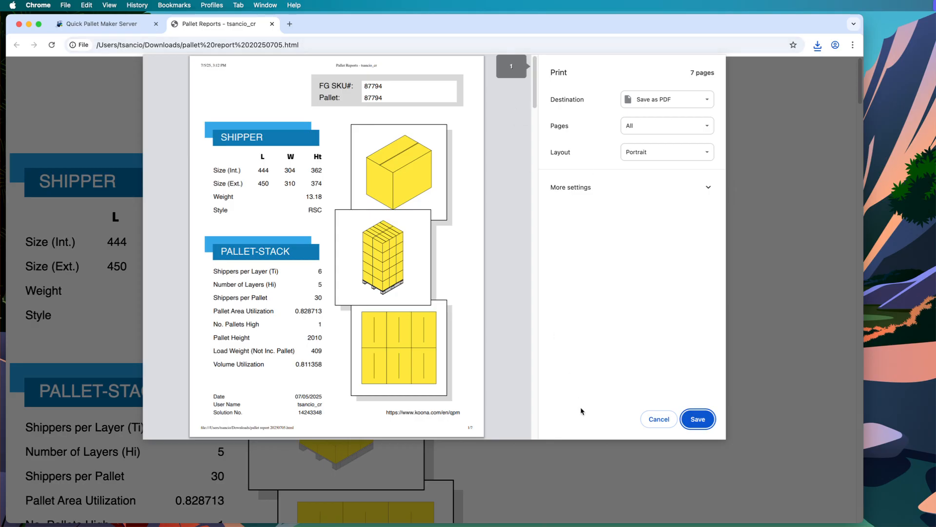